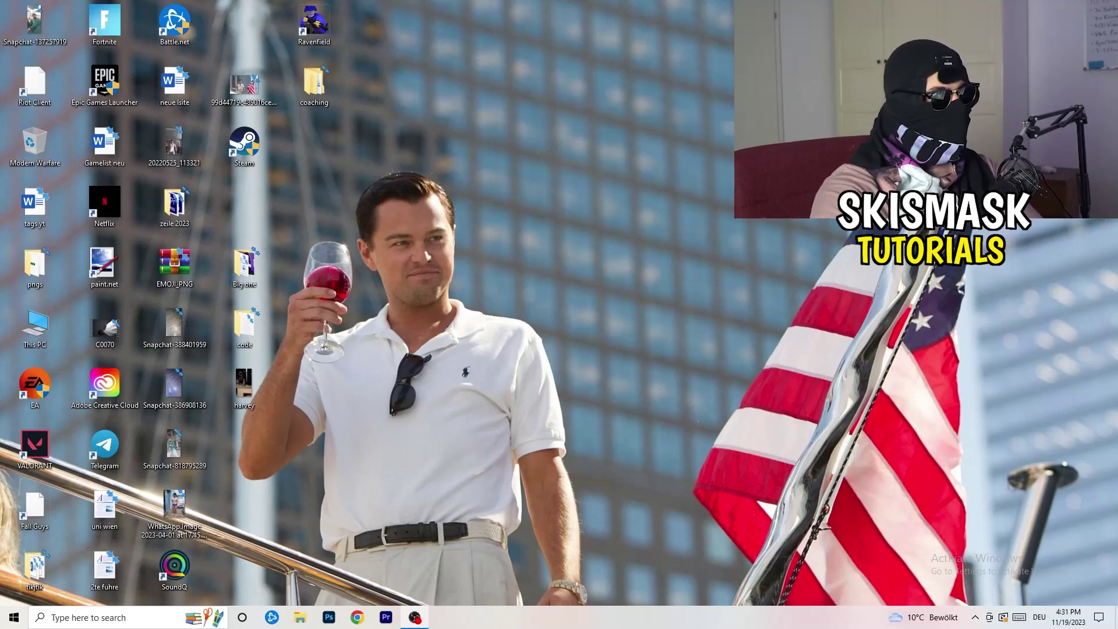
- Launch NVIDIA Control Panel from the desktop right-click menu
right_click(601, 208)
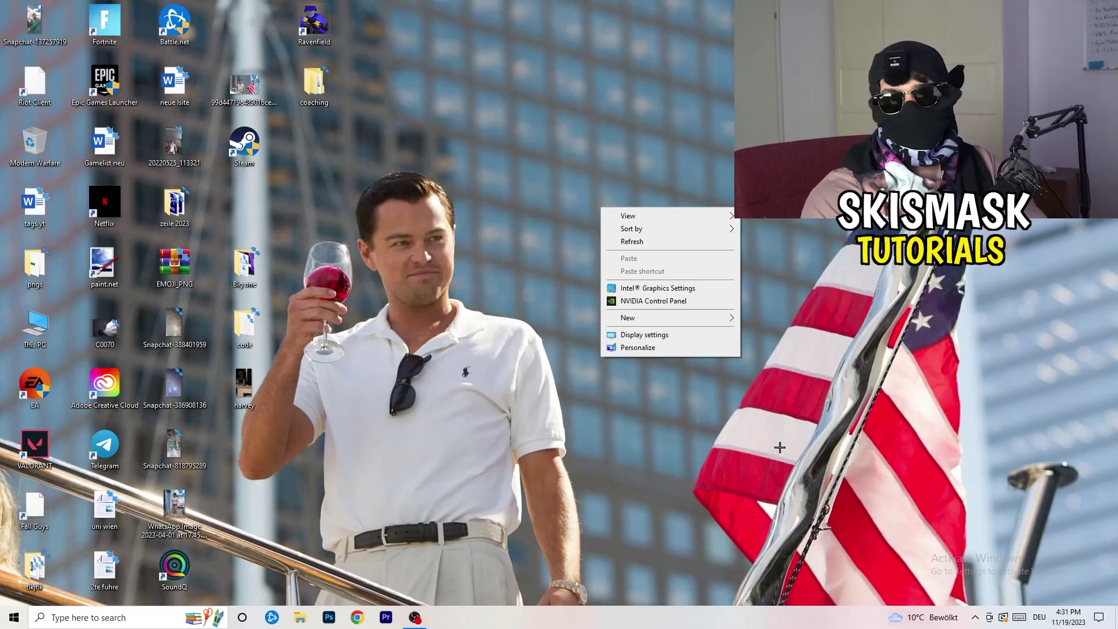
click(782, 407)
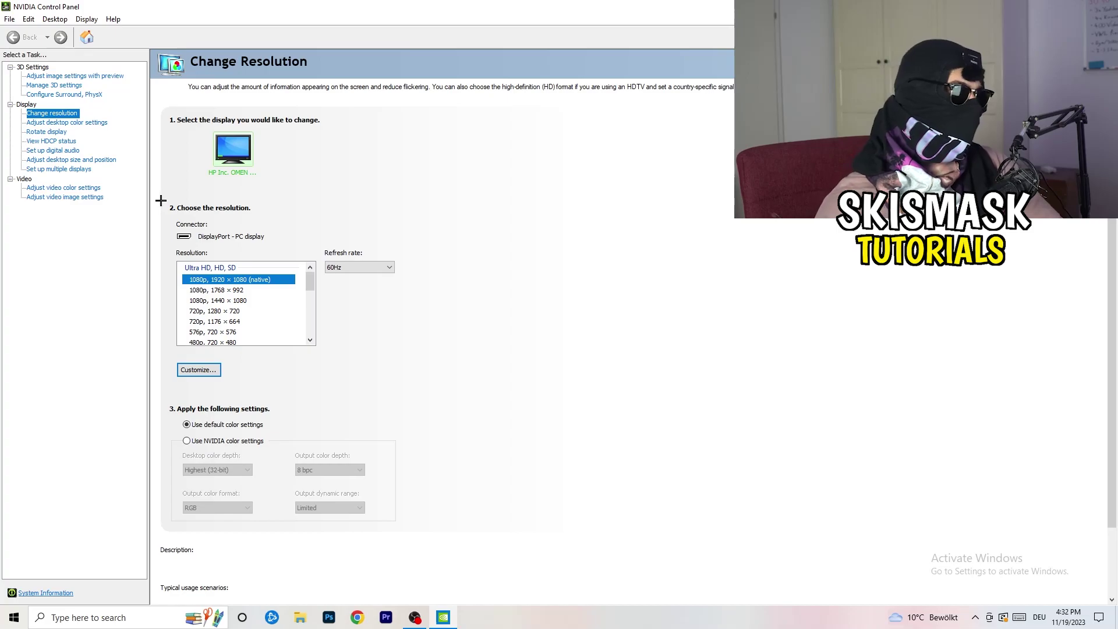
click(210, 369)
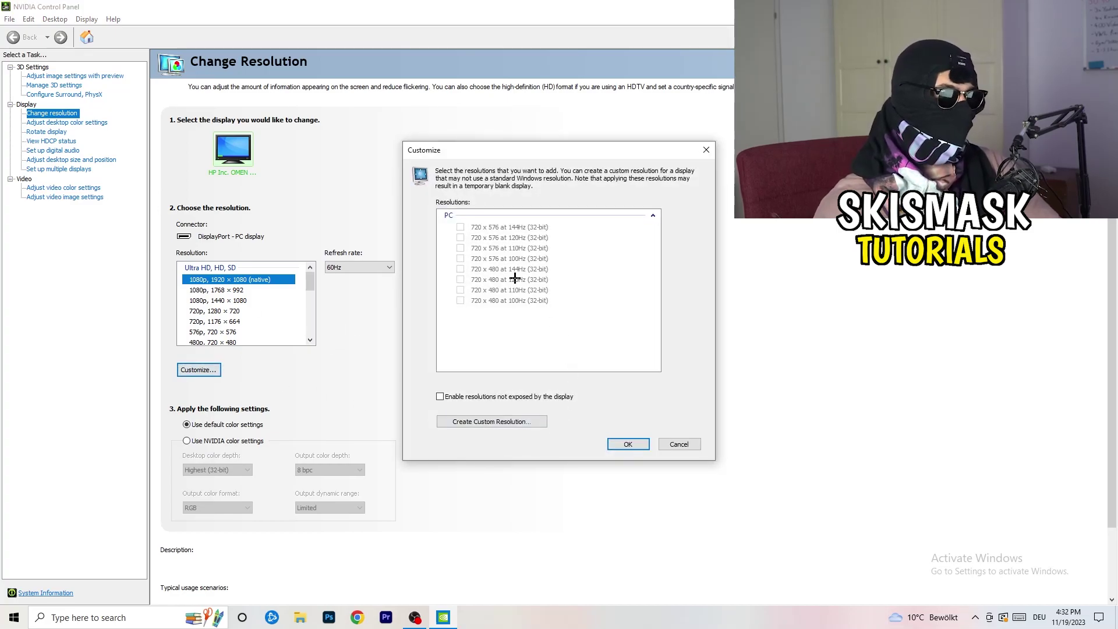
click(524, 422)
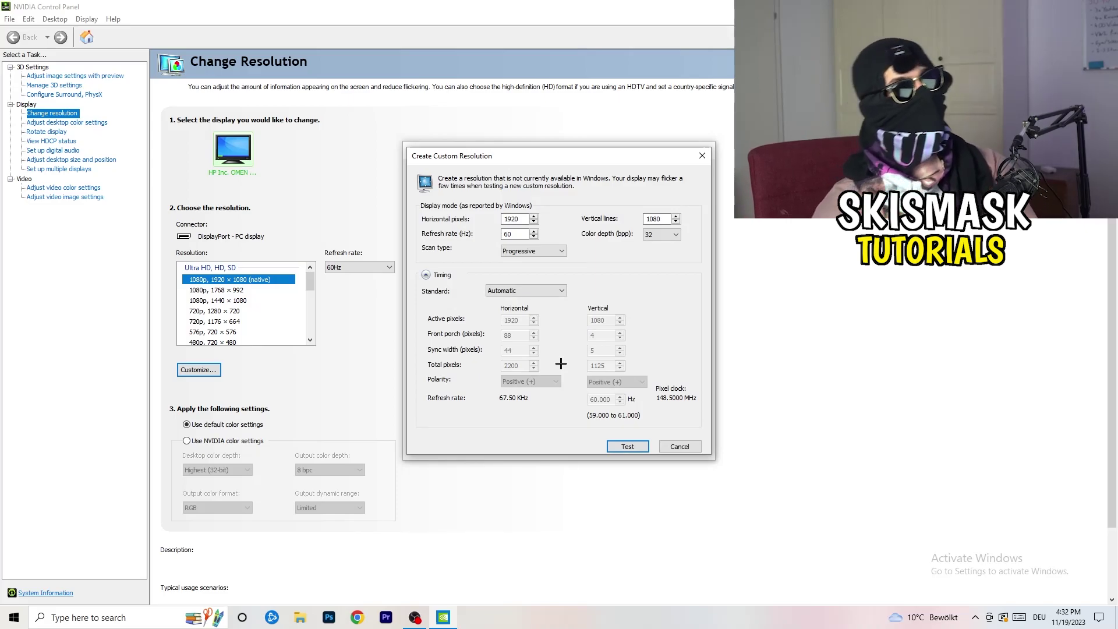
drag(524, 219, 483, 215)
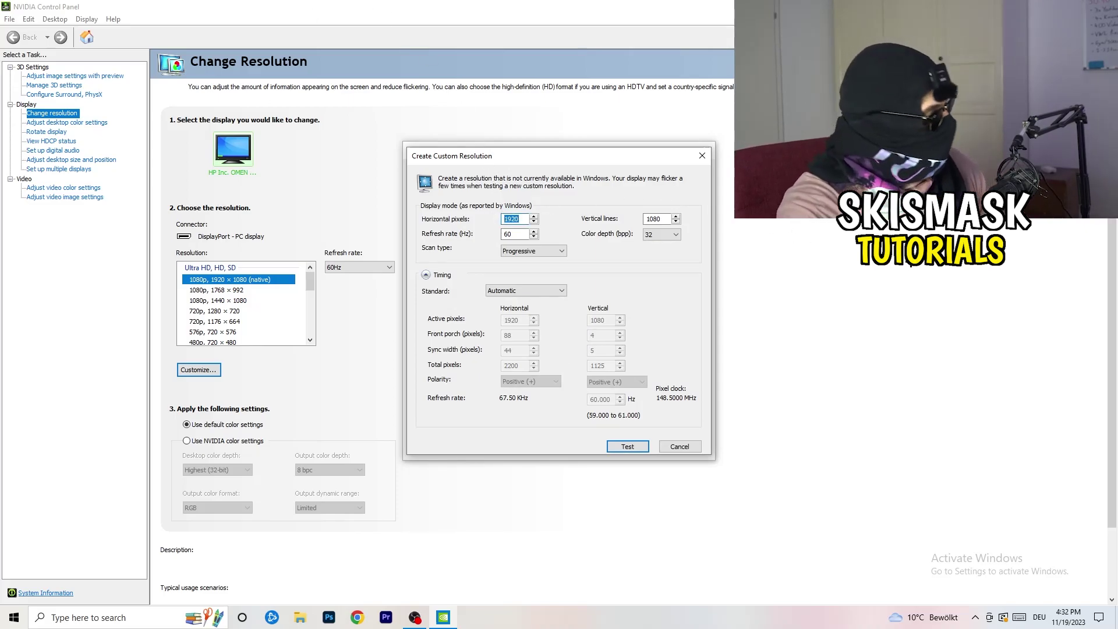
text(1140)
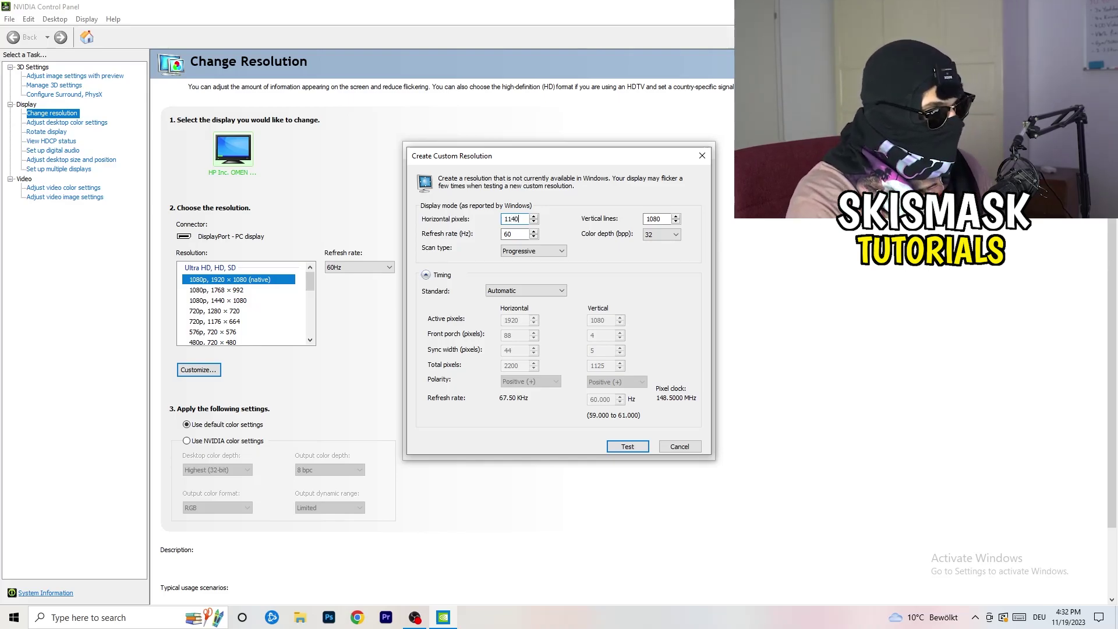
key(BackSpace)
key(BackSpace)
key(BackSpace)
text(3)
key(BackSpace)
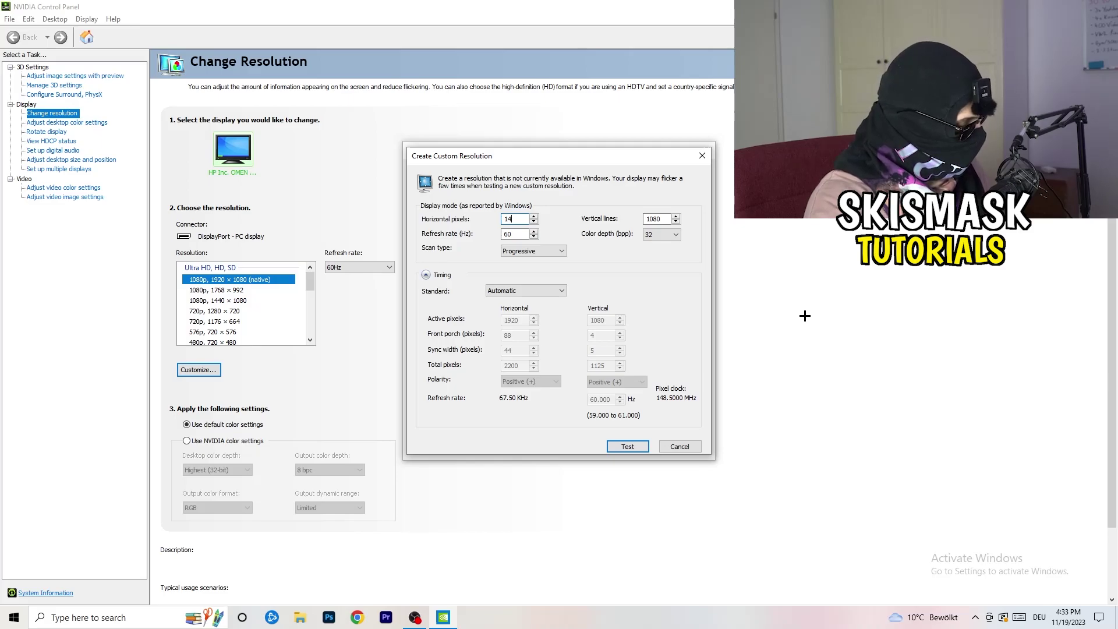
text(440)
key(Tab)
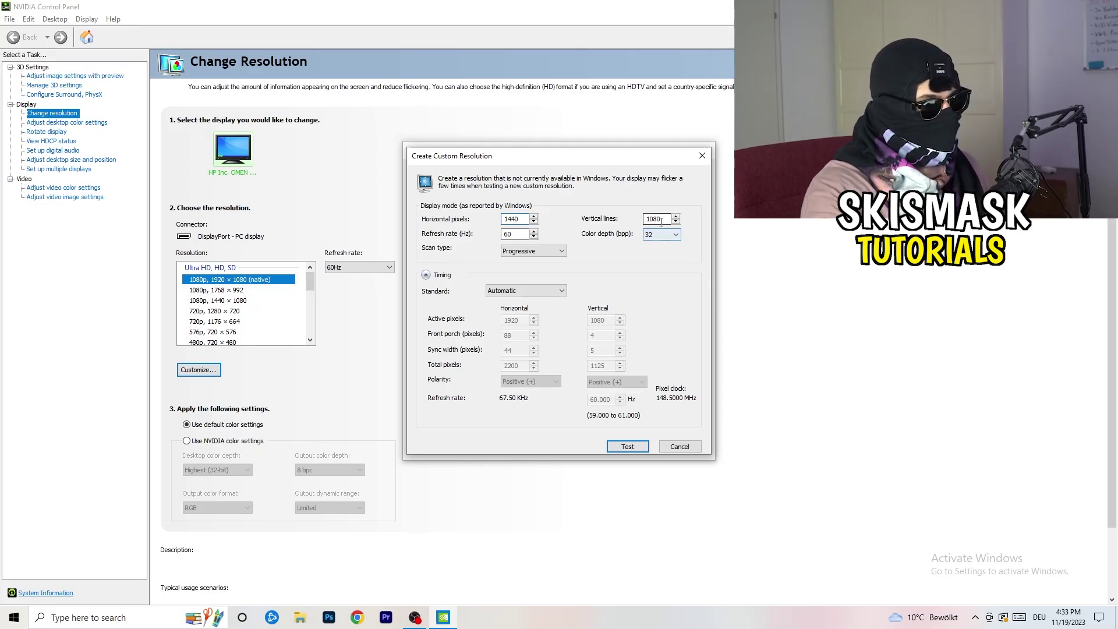
text(10)
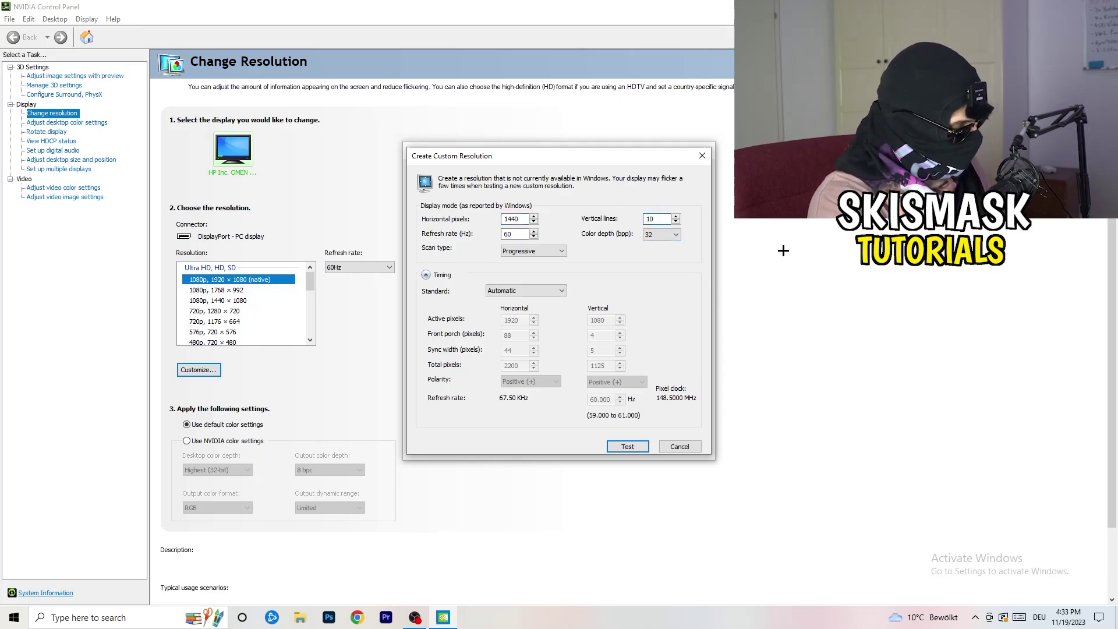
text(40)
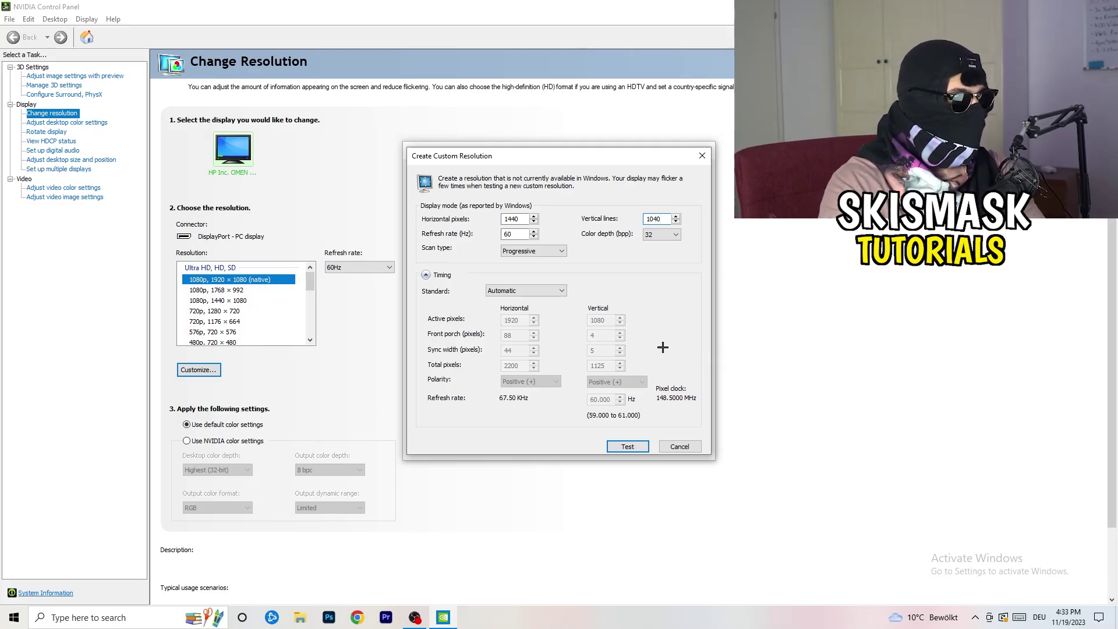
click(530, 252)
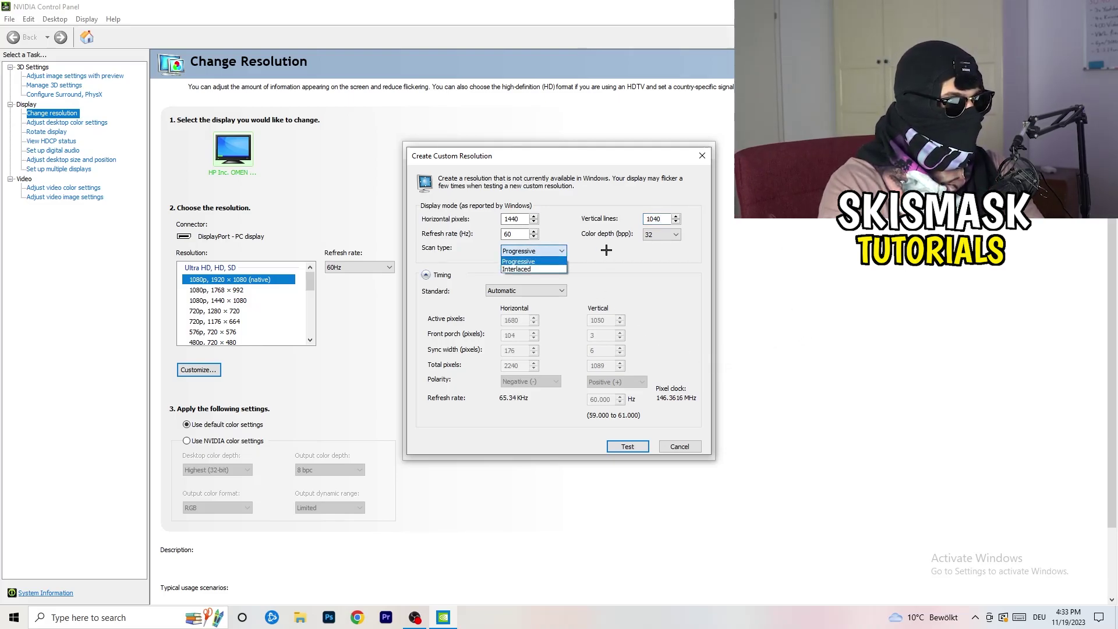
click(612, 280)
click(540, 291)
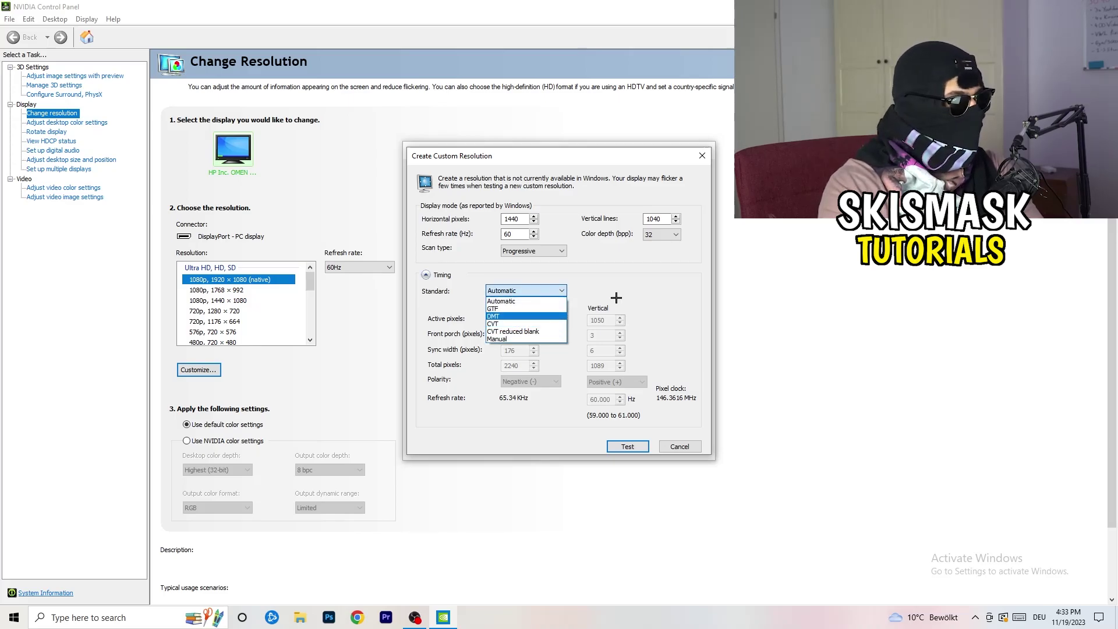
click(519, 288)
click(653, 289)
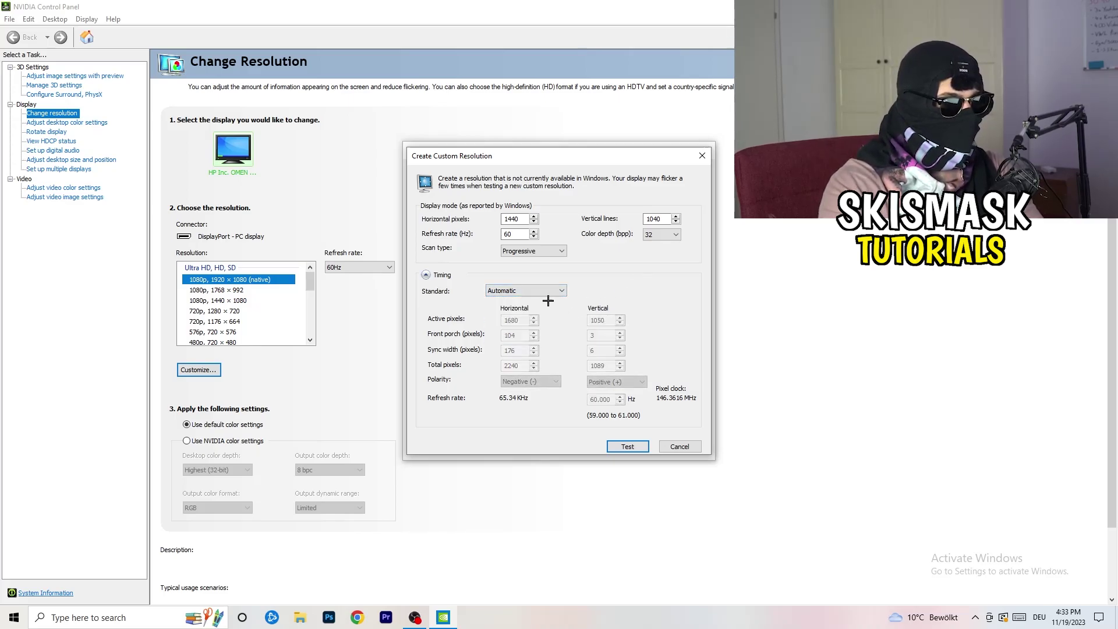
click(523, 292)
click(524, 344)
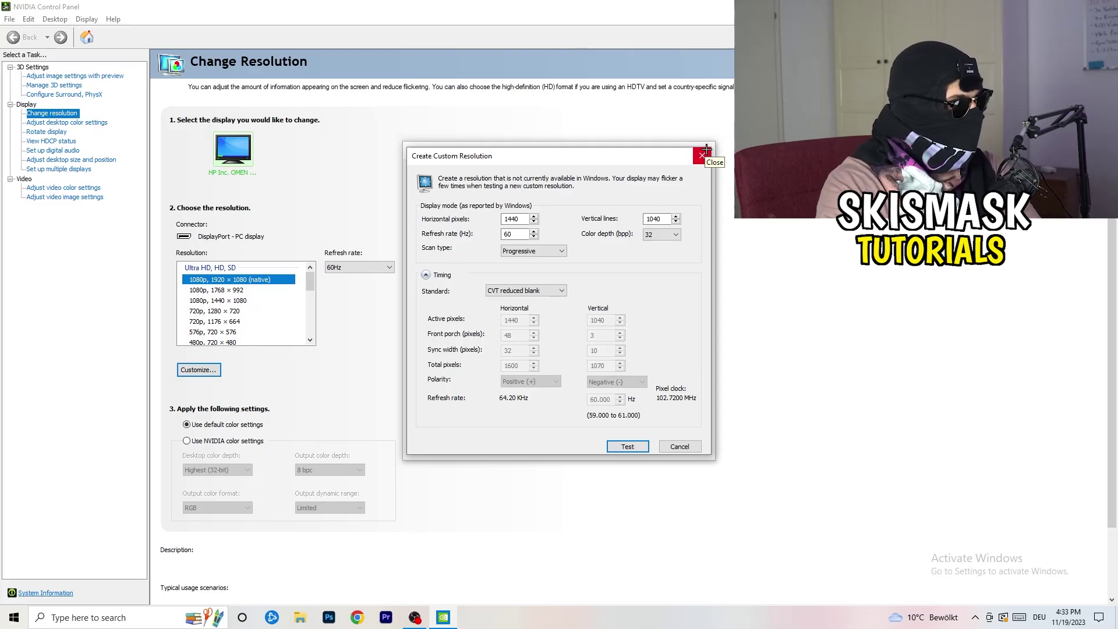
click(704, 156)
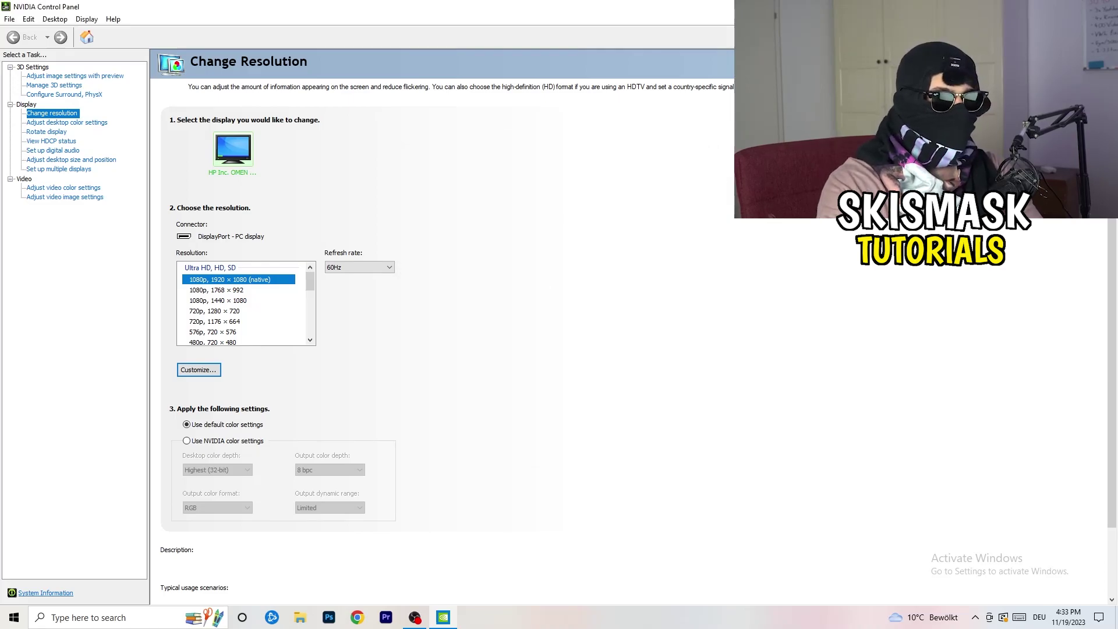
- Close NVIDIA Control Panel and bring up the System display page in Windows Settings
key(alt+F4)
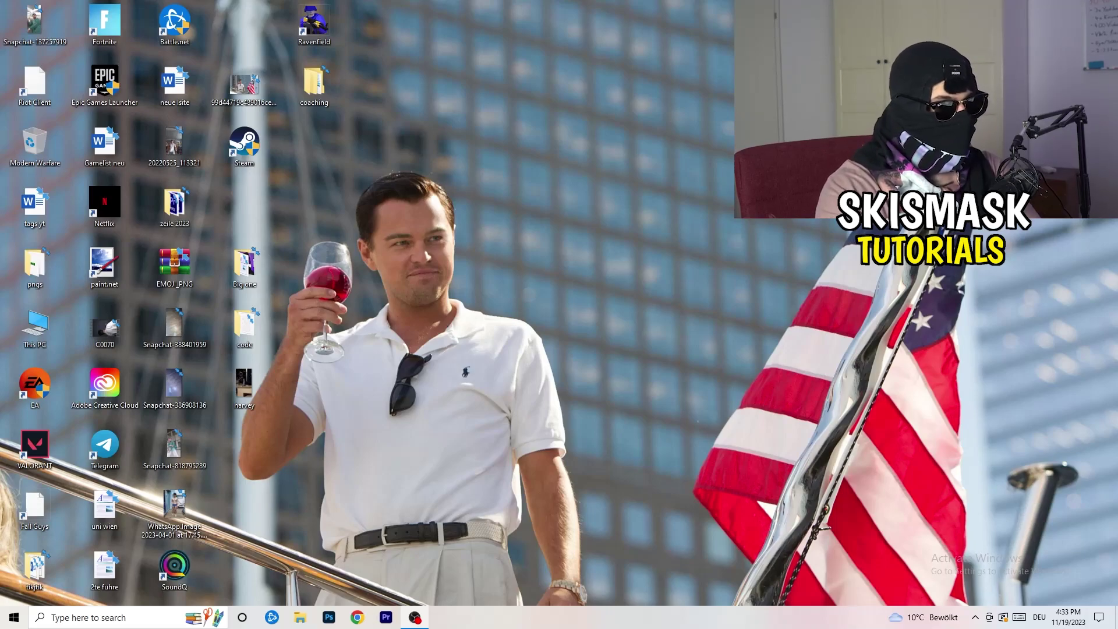
click(13, 617)
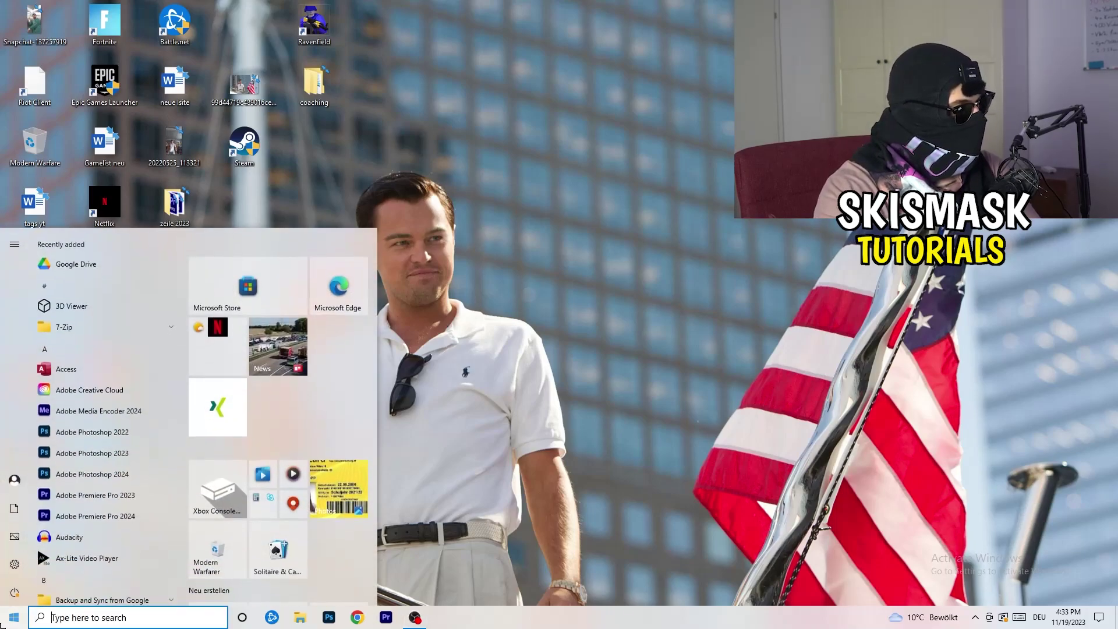
click(15, 564)
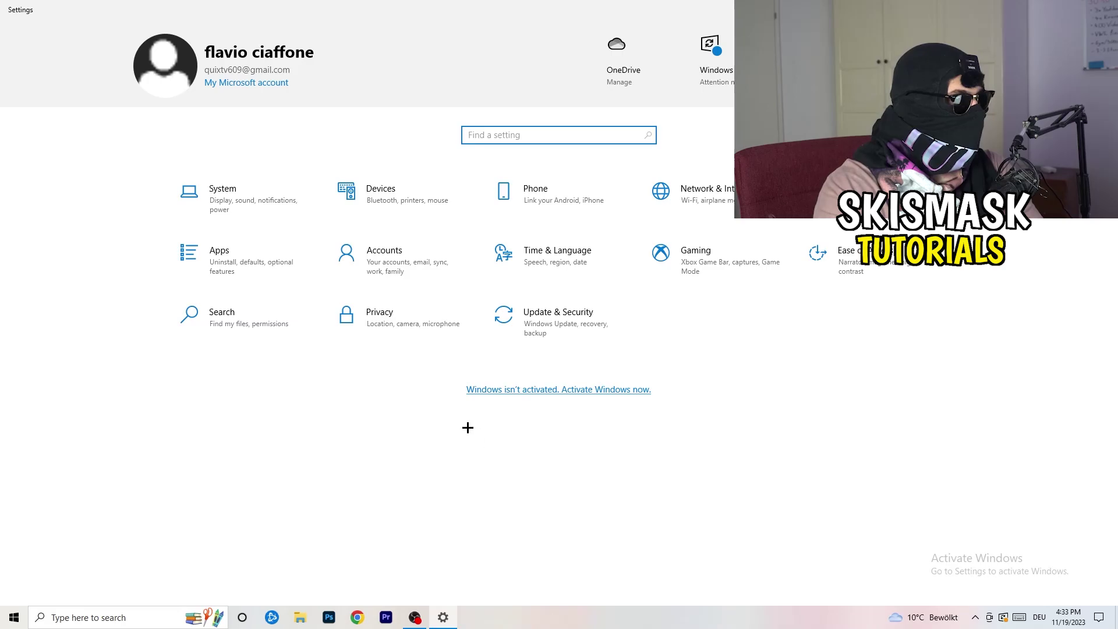
click(245, 213)
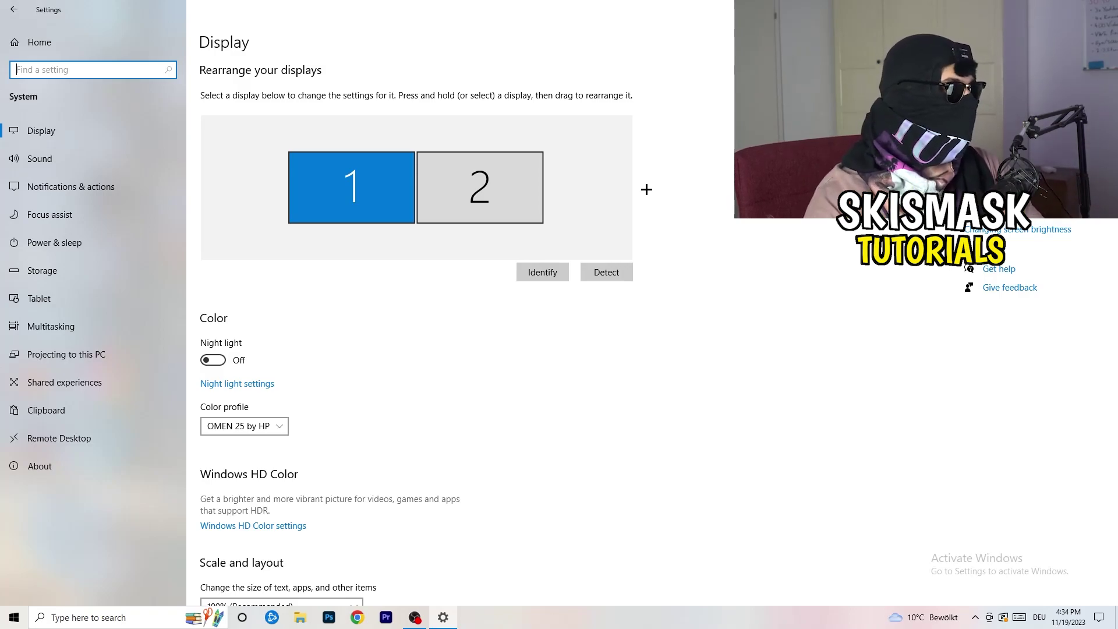
scroll(372, 288, down, 3)
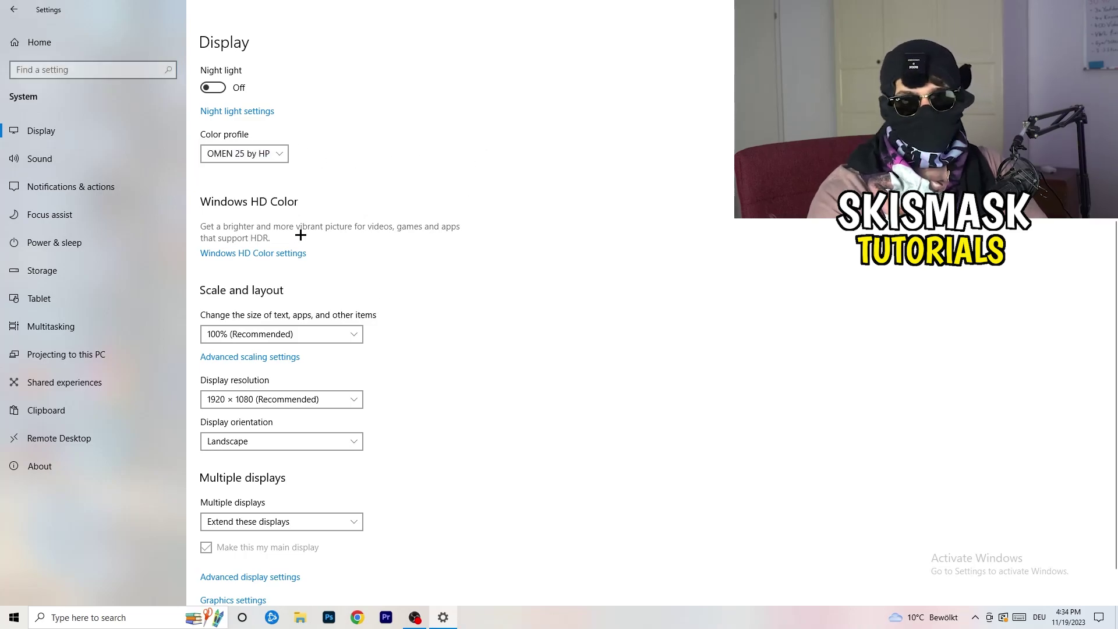
scroll(262, 250, down, 1)
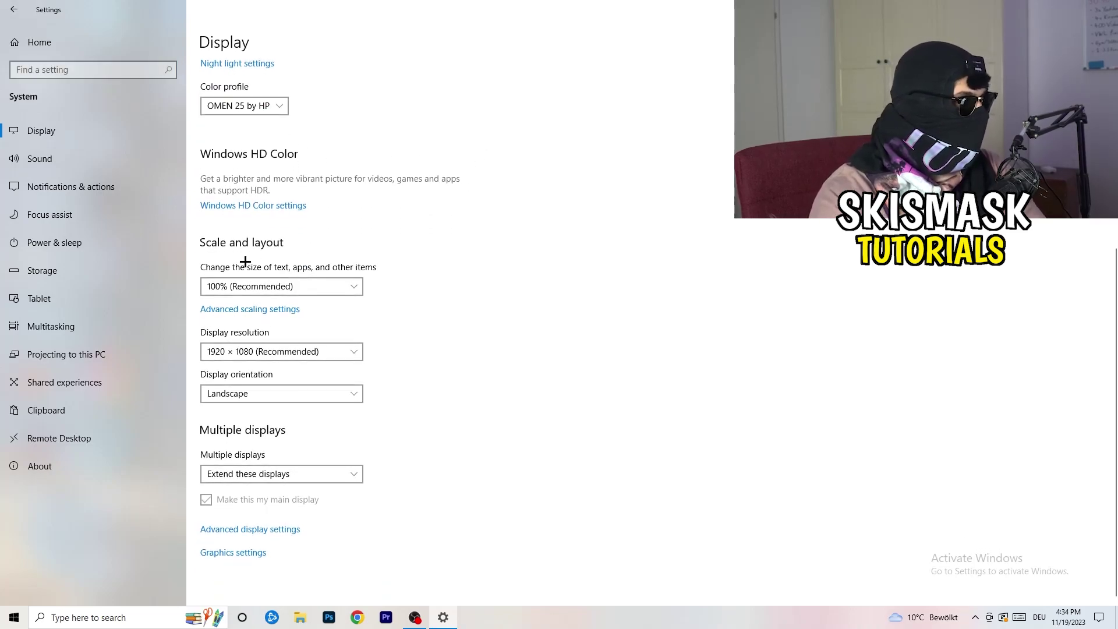
- Keep the display scale at 100% (Recommended)
click(345, 286)
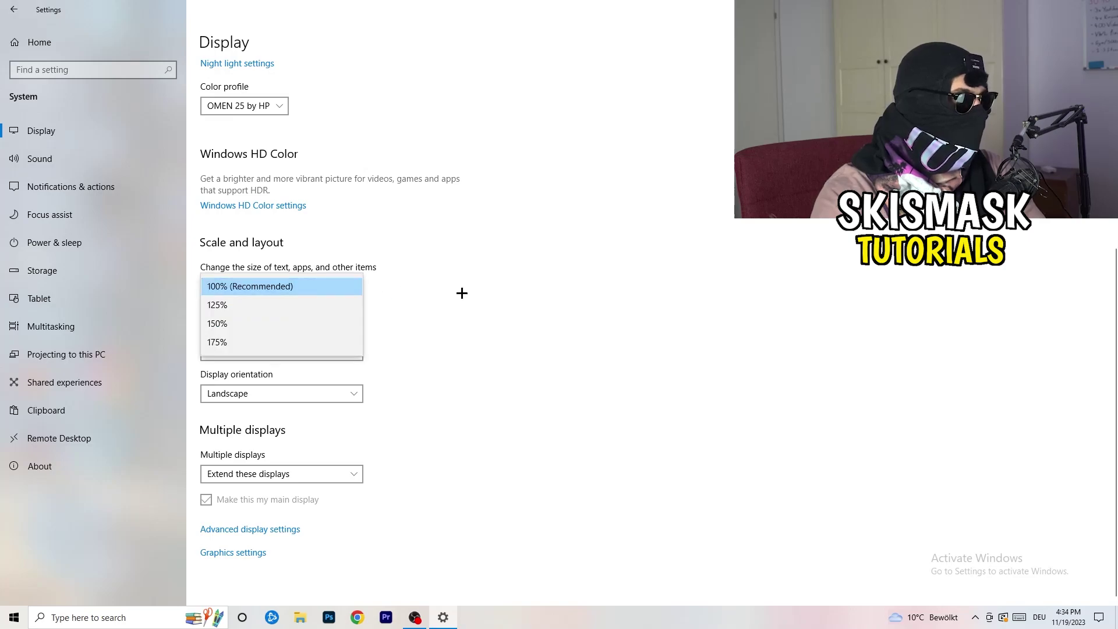
click(548, 273)
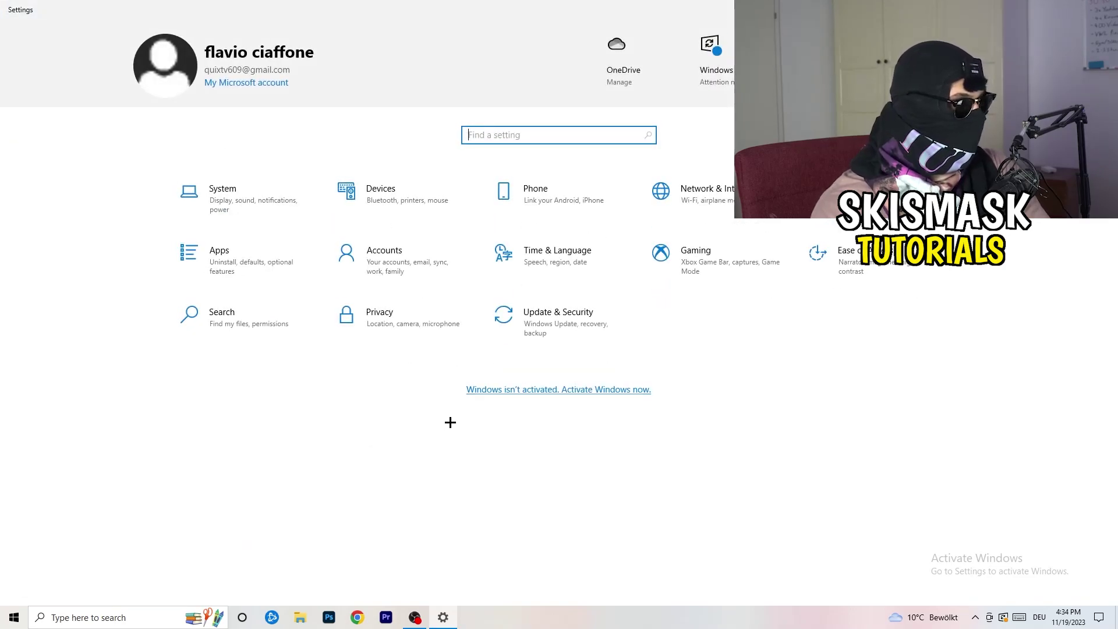
- Go to the Xbox Game Bar gaming settings, leaving Game Bar switched off
click(746, 275)
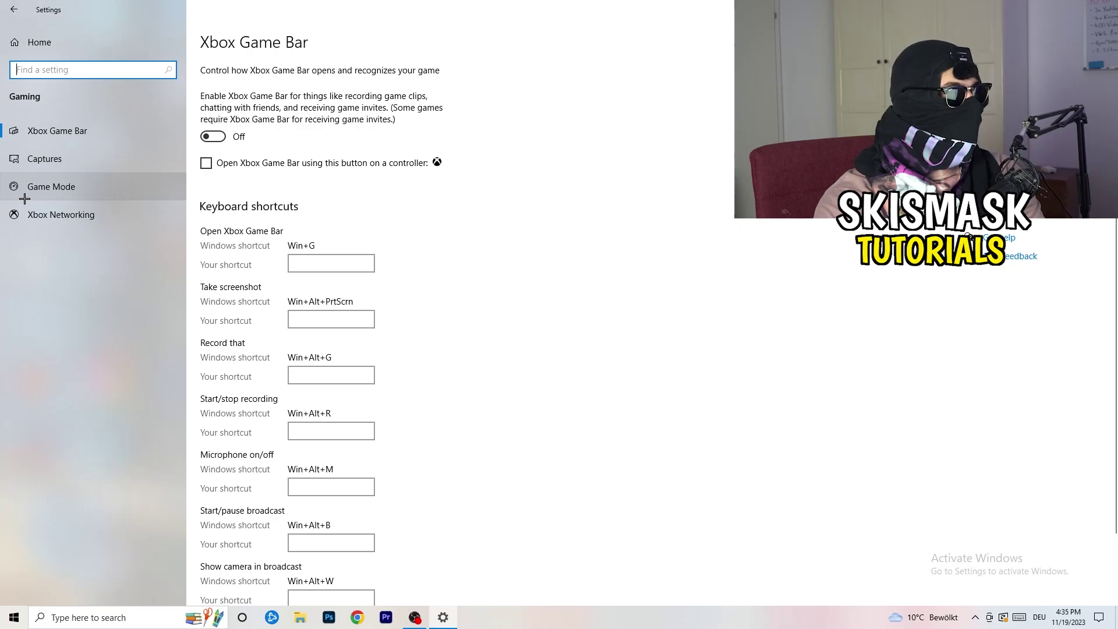
- Check that Game Mode is on, then close Settings to reveal the desktop
click(75, 186)
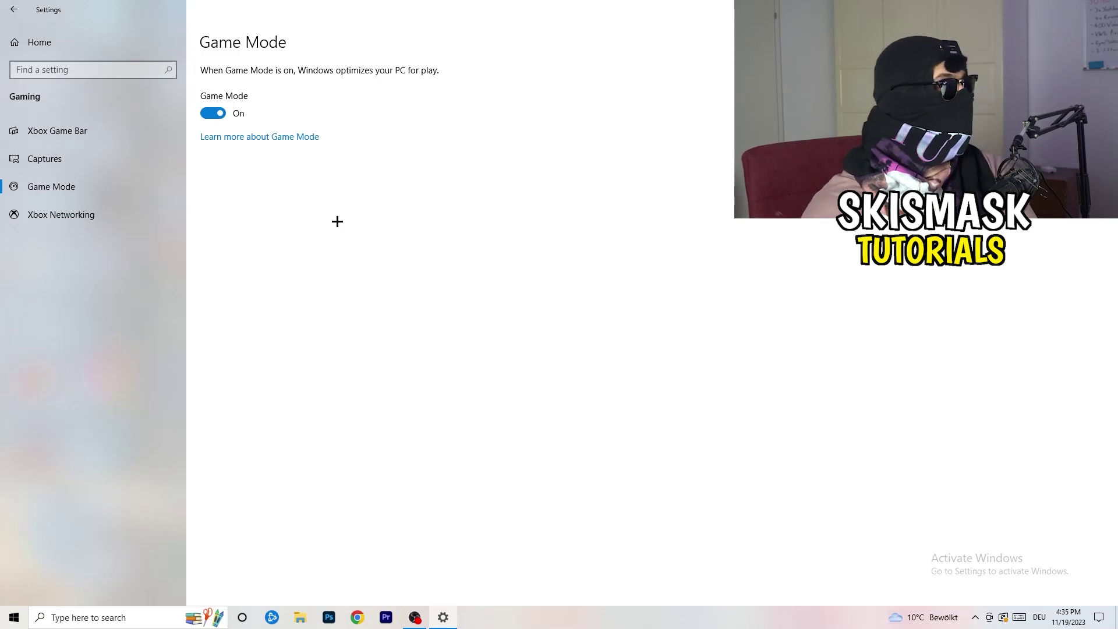
key(alt+F4)
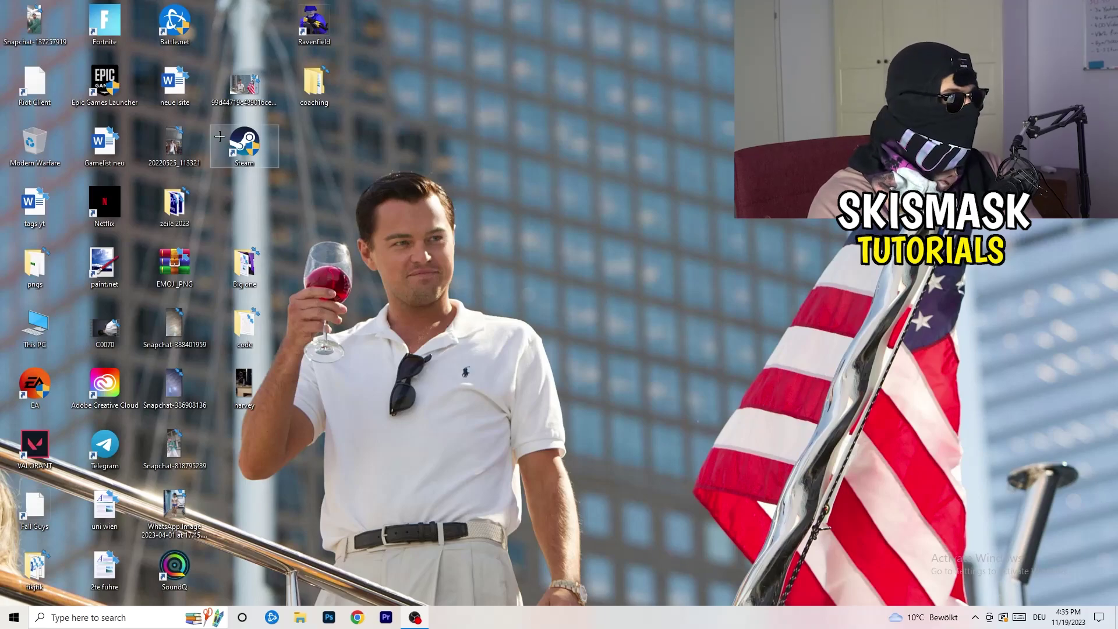
- Move the Steam shortcut to the desktop centre and bring up its properties window
drag(244, 144, 593, 206)
right_click(598, 204)
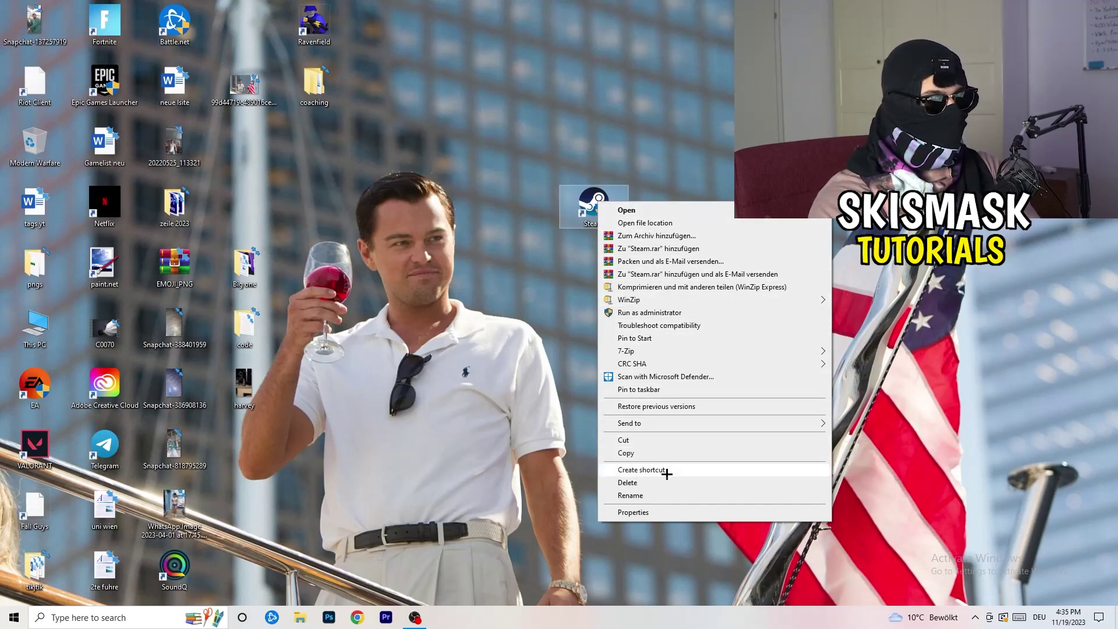
click(634, 512)
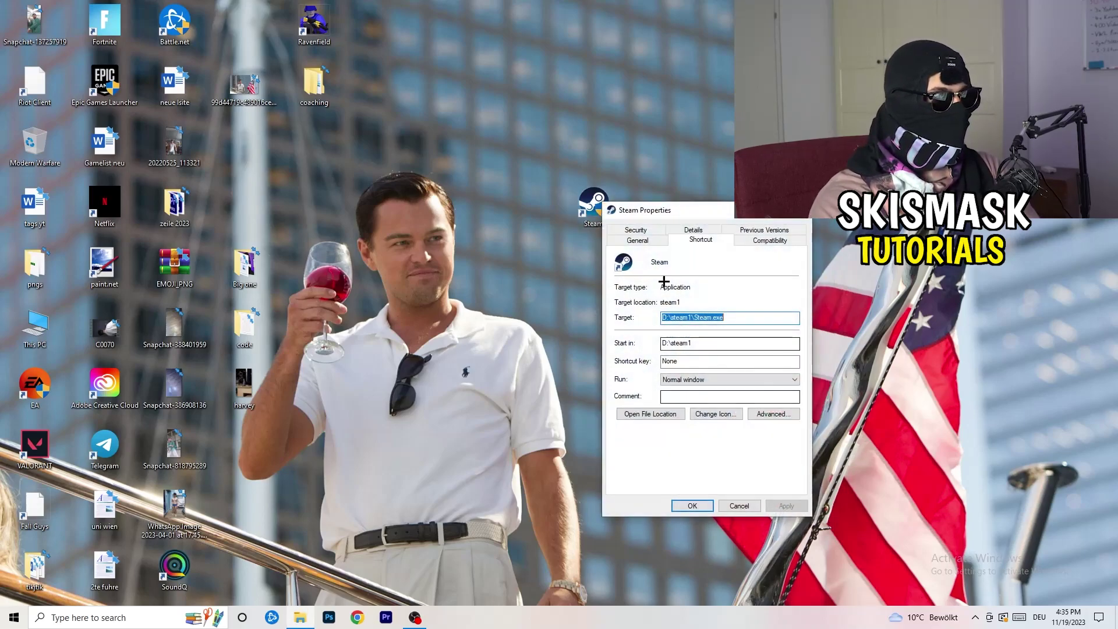
drag(654, 216, 478, 108)
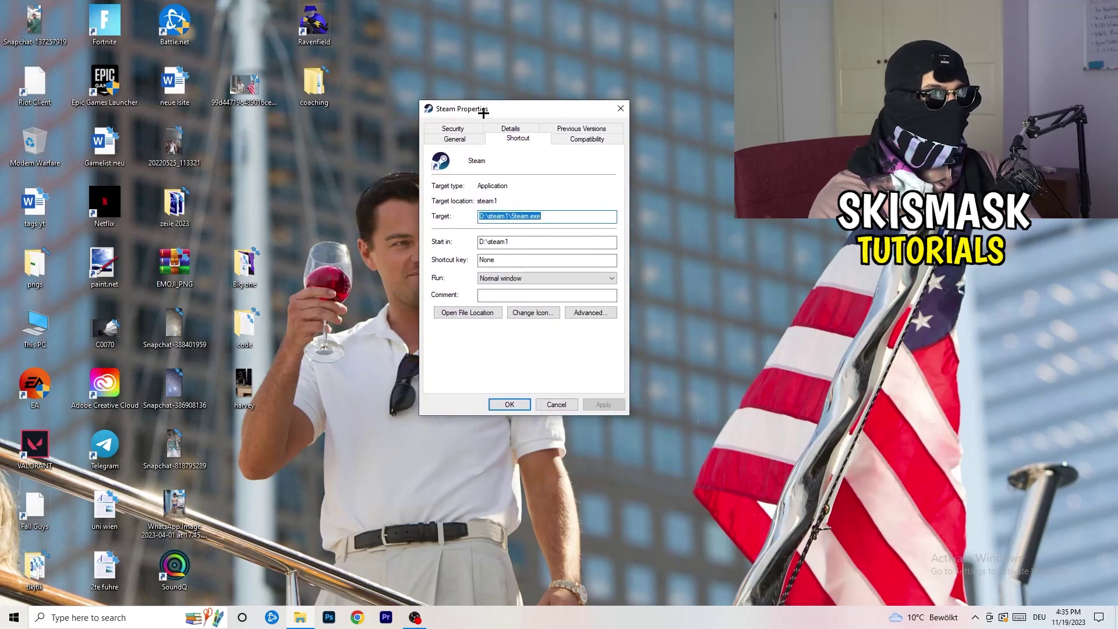
- Set Steam to Windows 8 compatibility mode with administrator rights and save
click(594, 140)
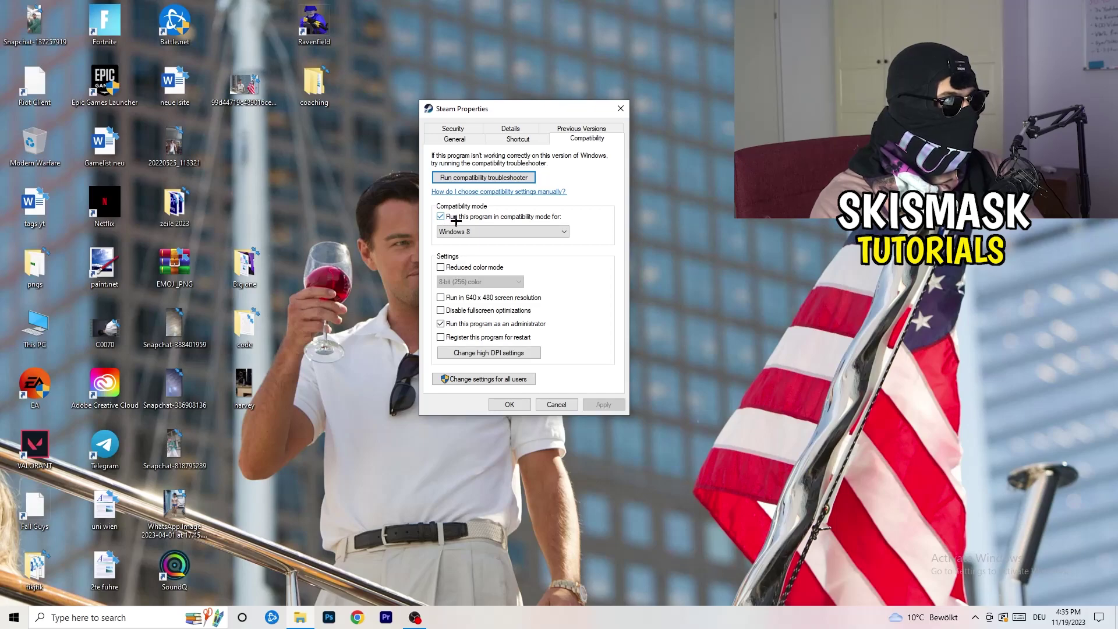
click(528, 229)
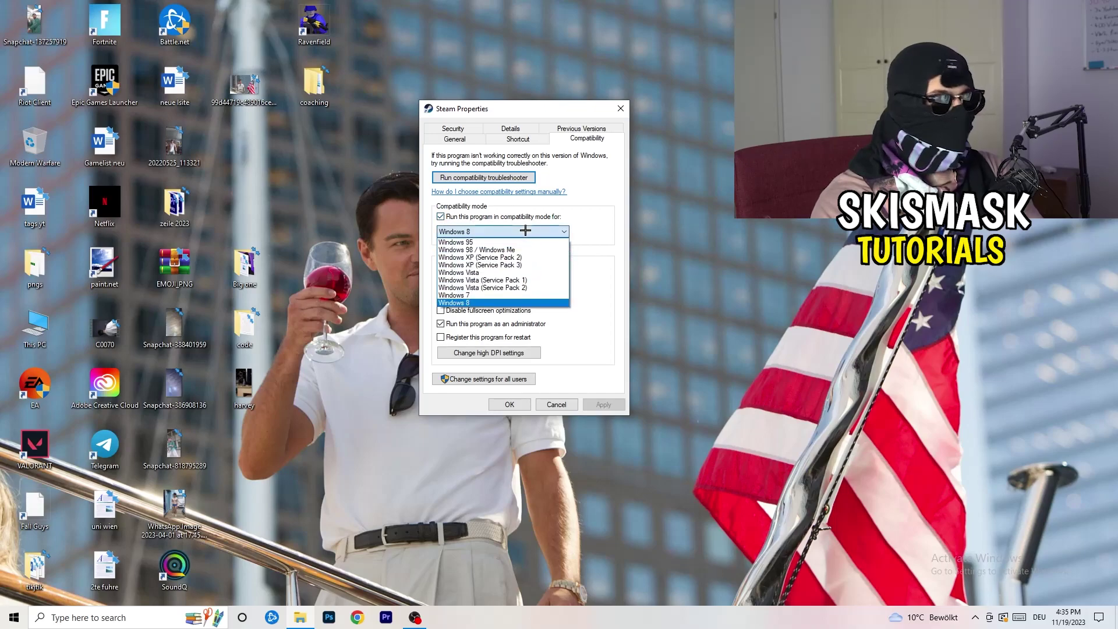
click(620, 223)
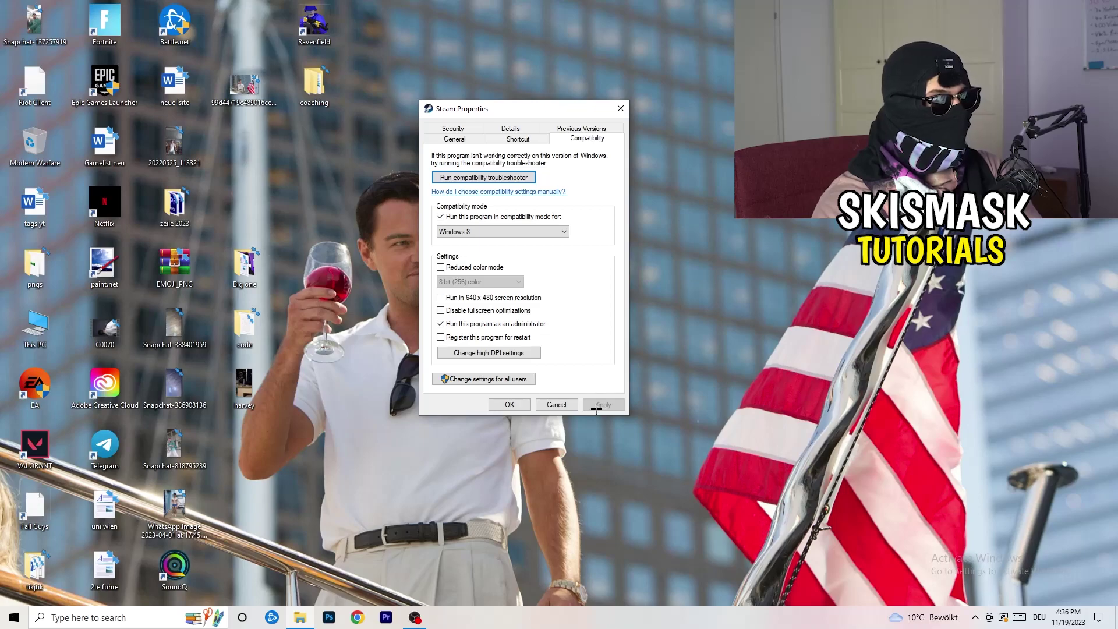
click(509, 404)
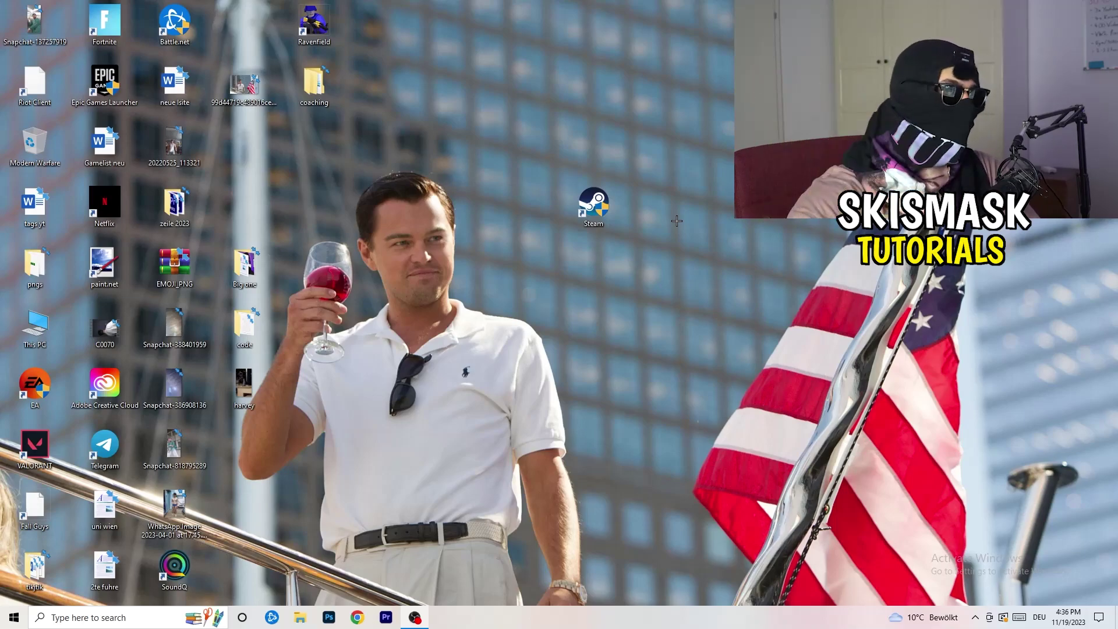
- Drag the Steam shortcut further left on the desktop
drag(593, 206, 524, 205)
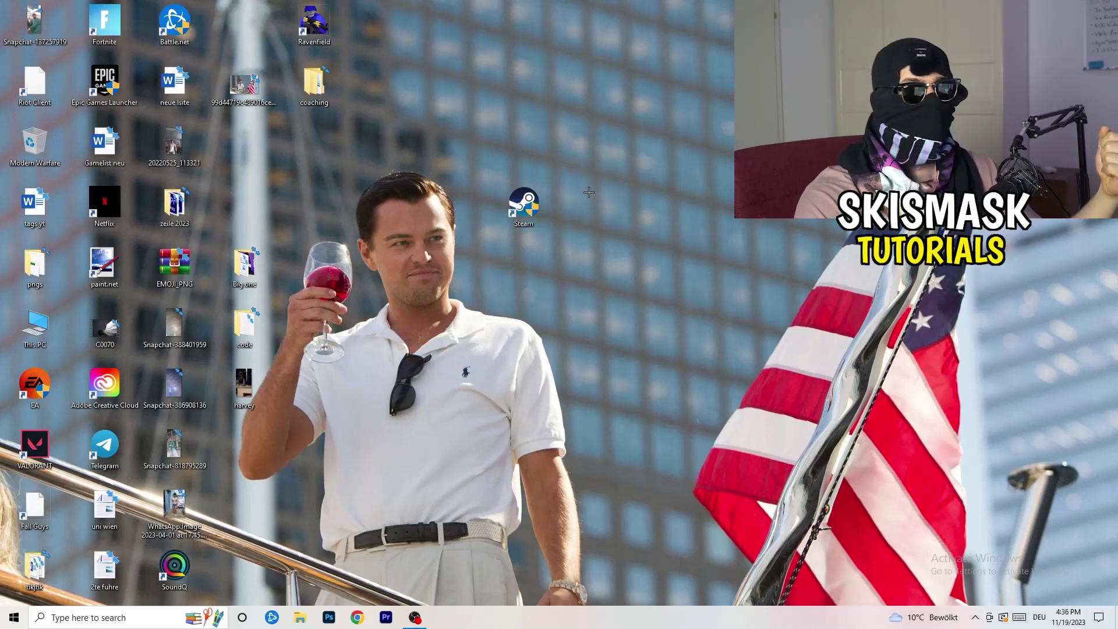
- Move Steam toward the icon grid and confirm its compatibility settings are unchanged
drag(528, 205, 389, 206)
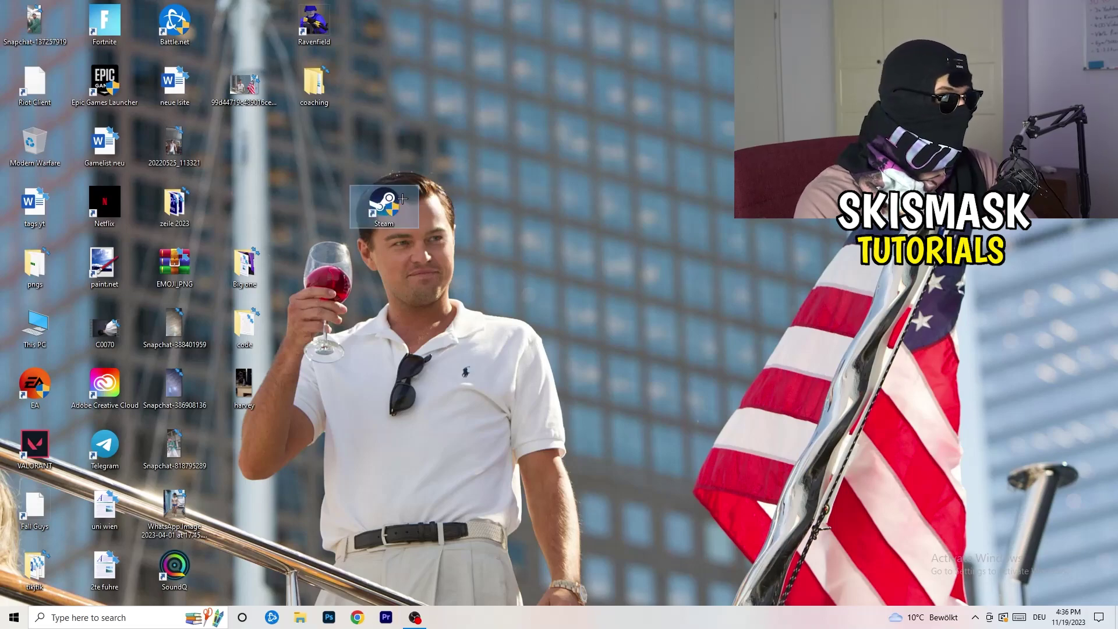
right_click(384, 205)
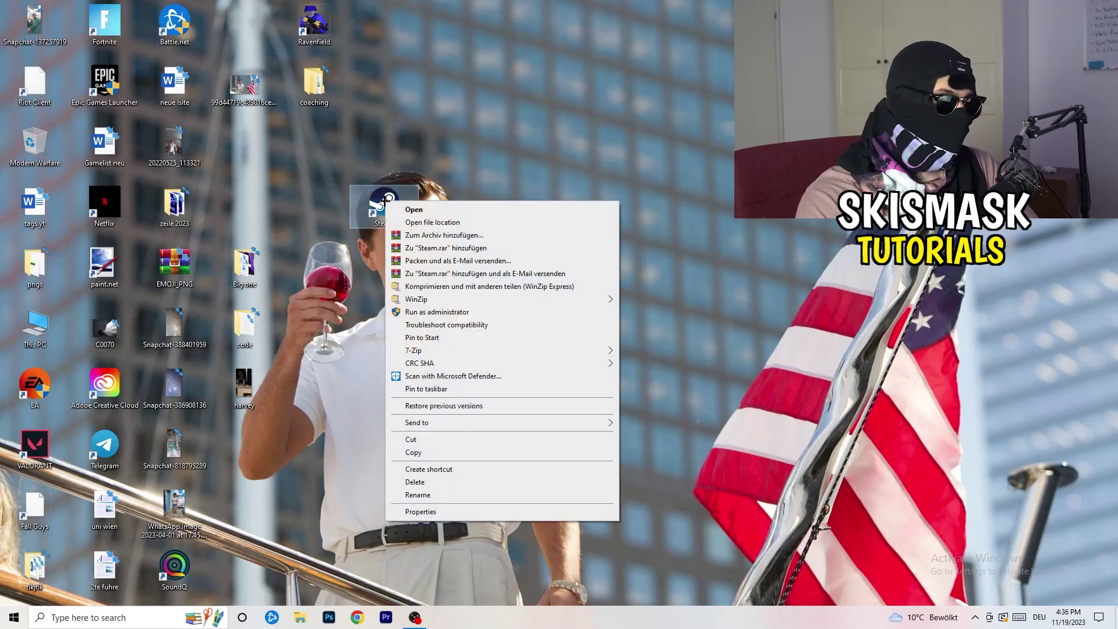
click(441, 512)
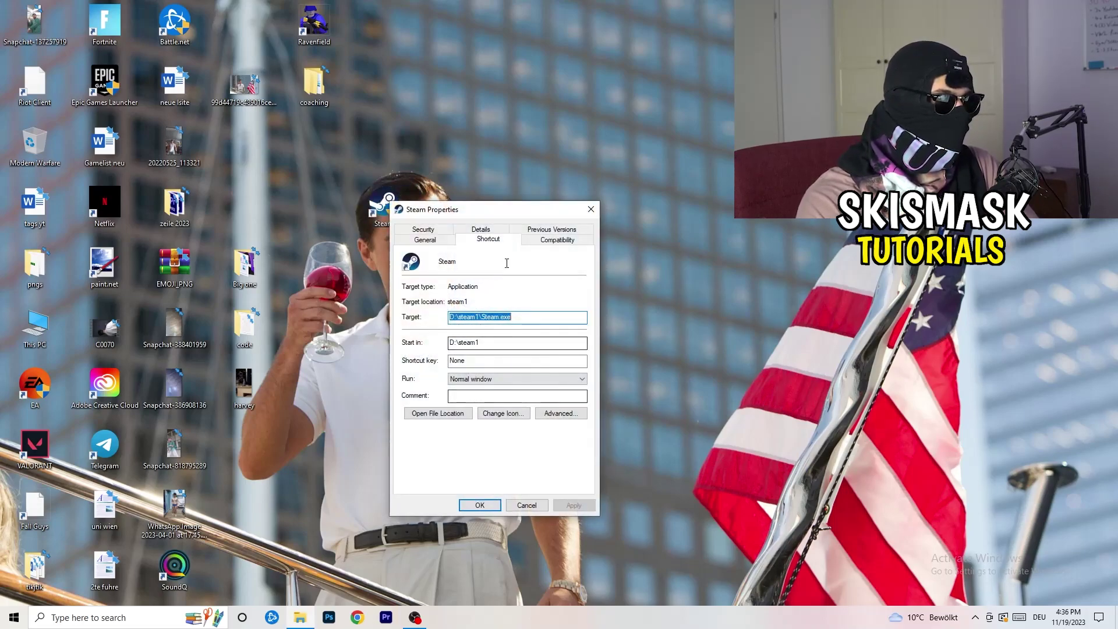
click(558, 240)
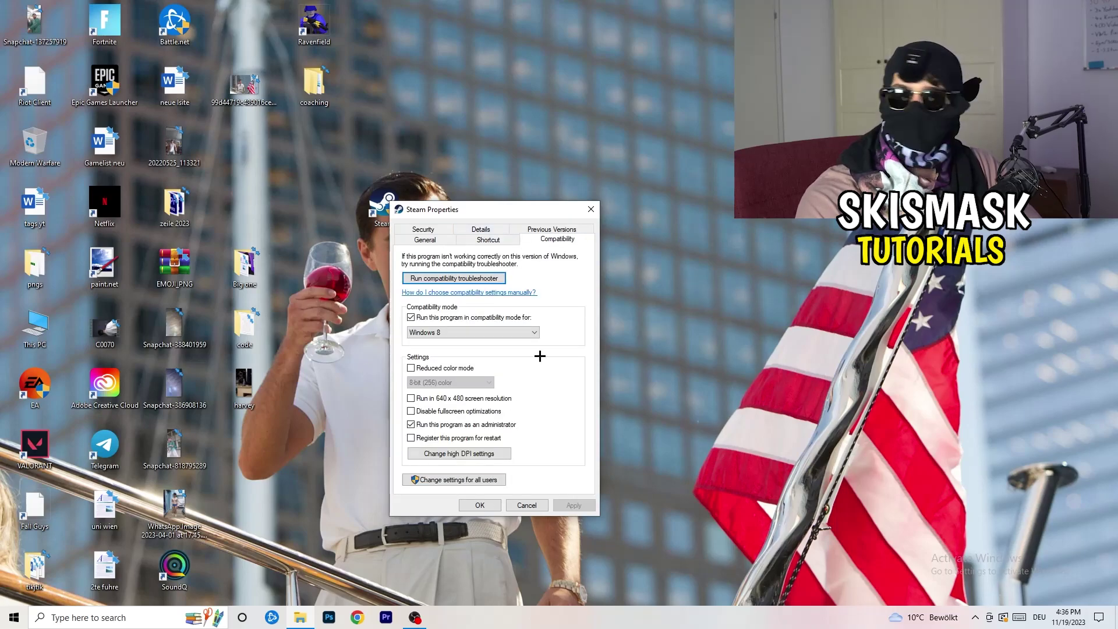
click(591, 208)
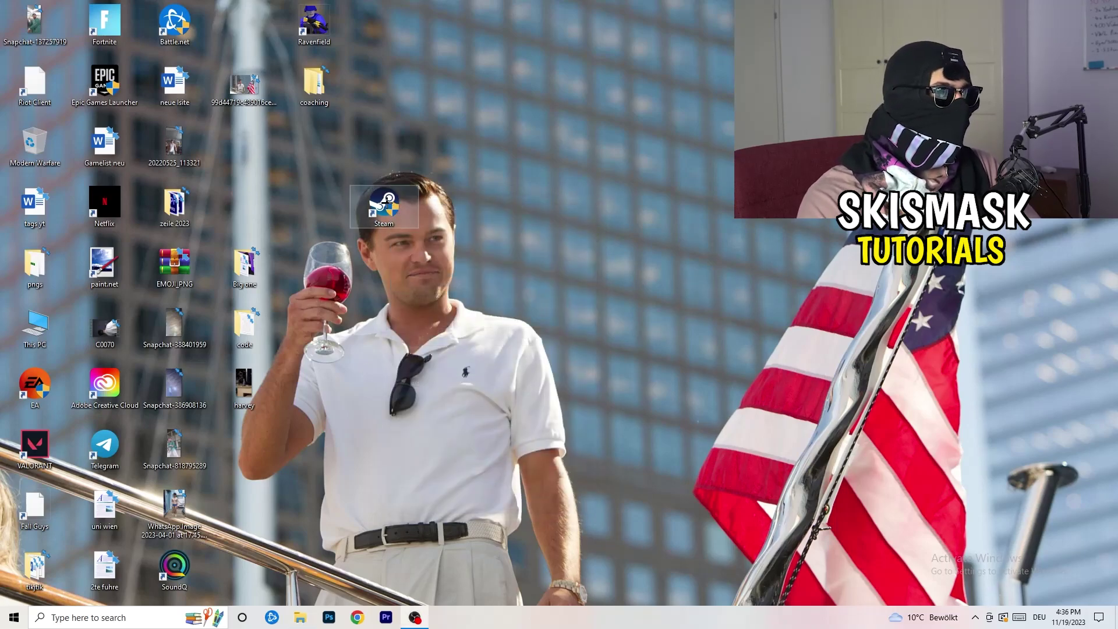
click(600, 104)
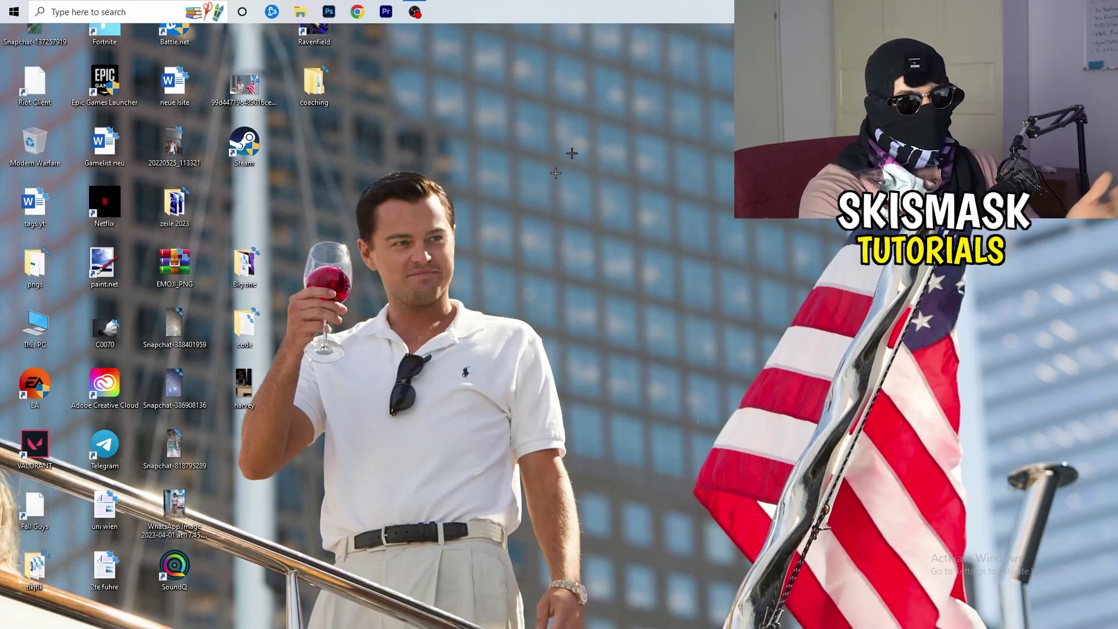
- Return the taskbar to the bottom edge and launch Task Manager maximized
drag(549, 12, 550, 620)
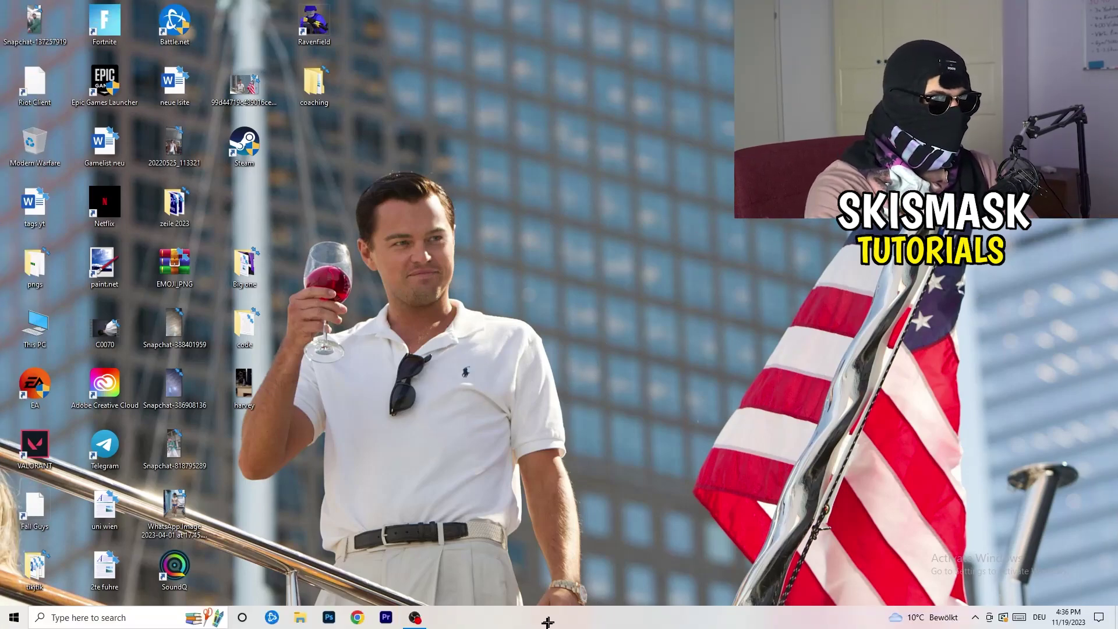
right_click(609, 624)
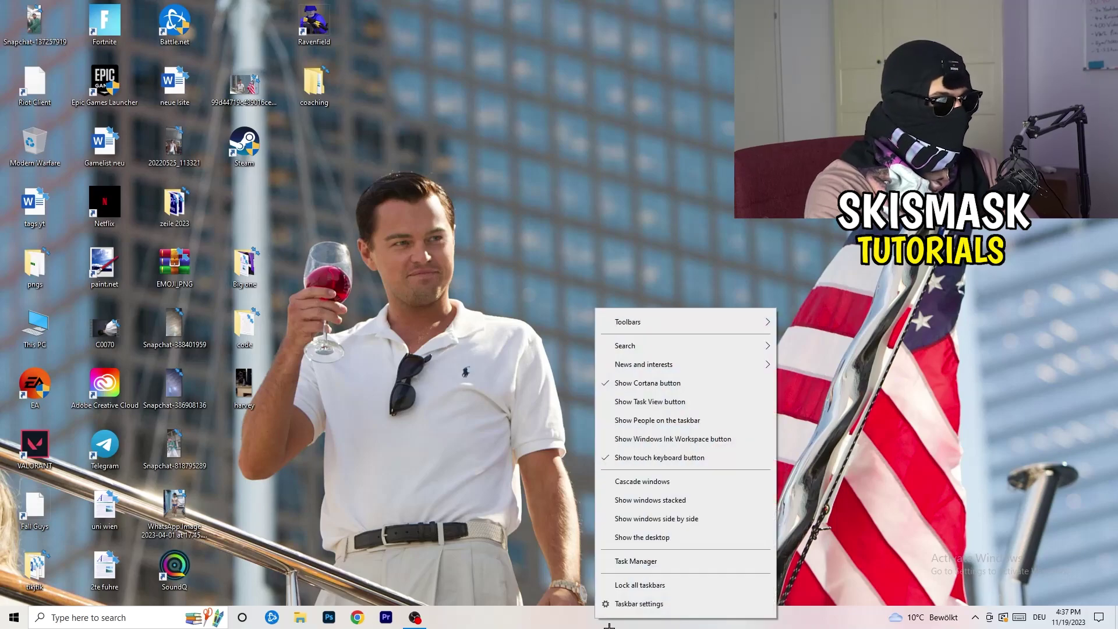
click(650, 560)
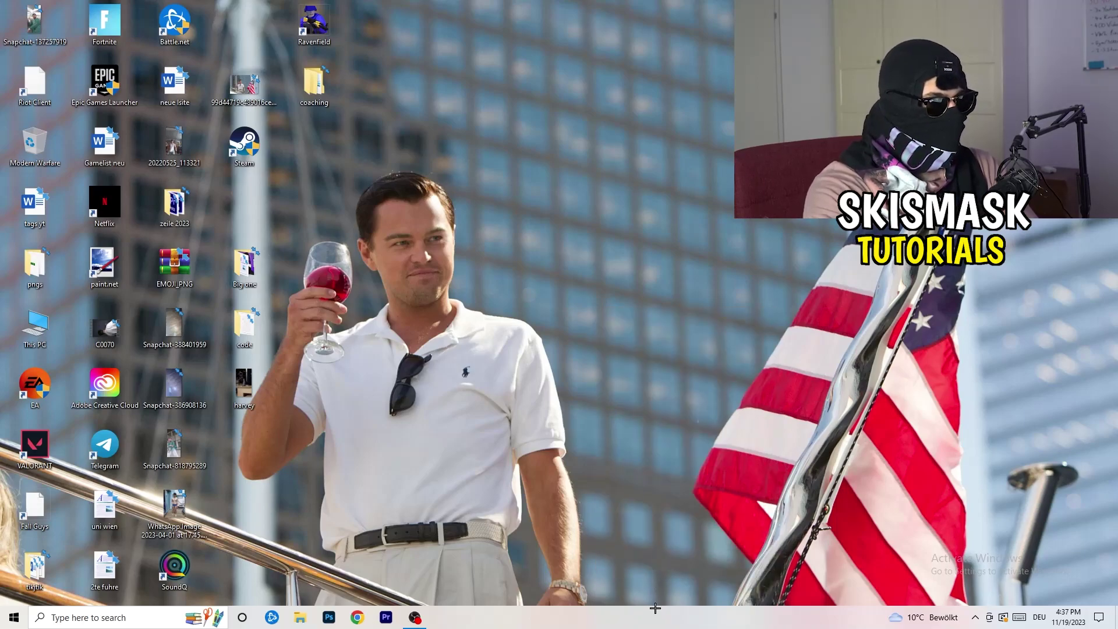
click(637, 20)
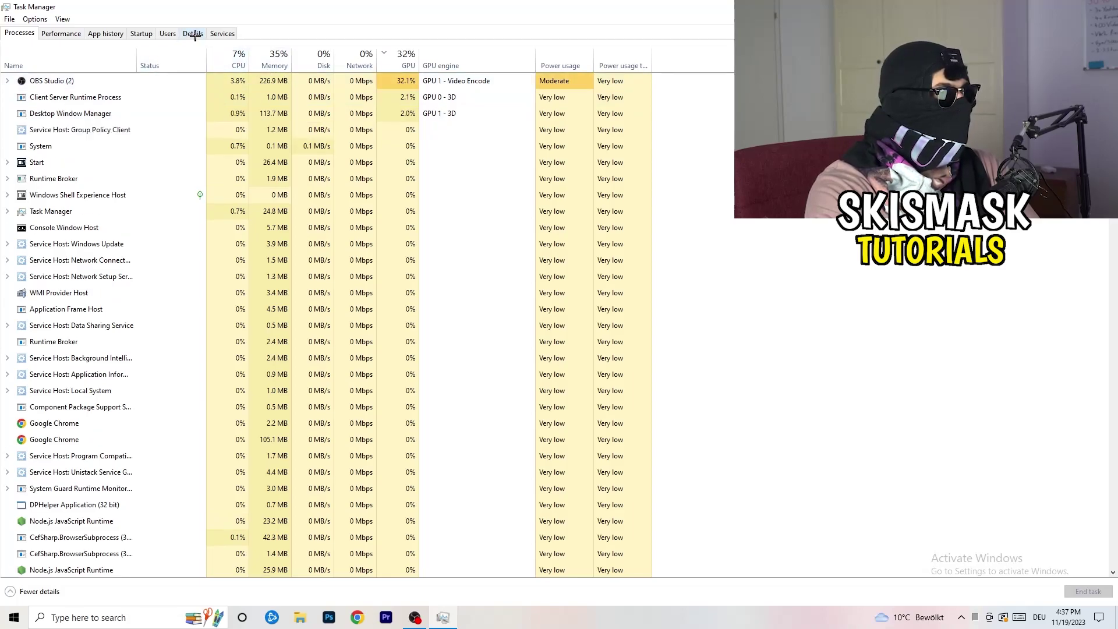
- Switch Task Manager to the Details view listing processes with PIDs and status
click(194, 33)
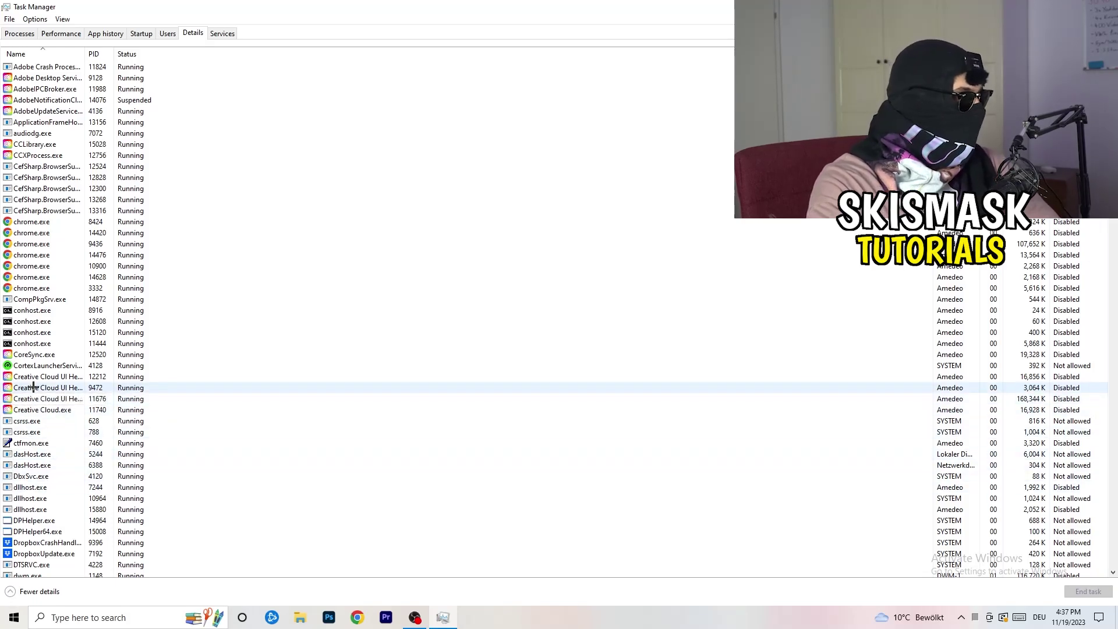
- Review Creative Cloud UI Helper's priority options and dismiss them, keeping Normal priority
right_click(32, 388)
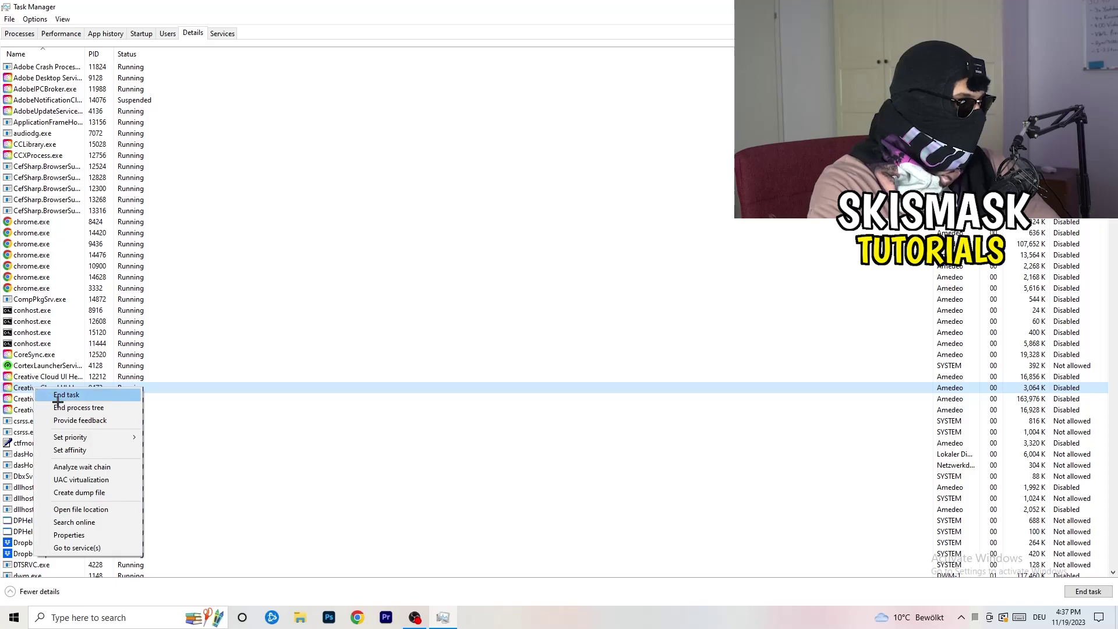
mouse_move(70, 437)
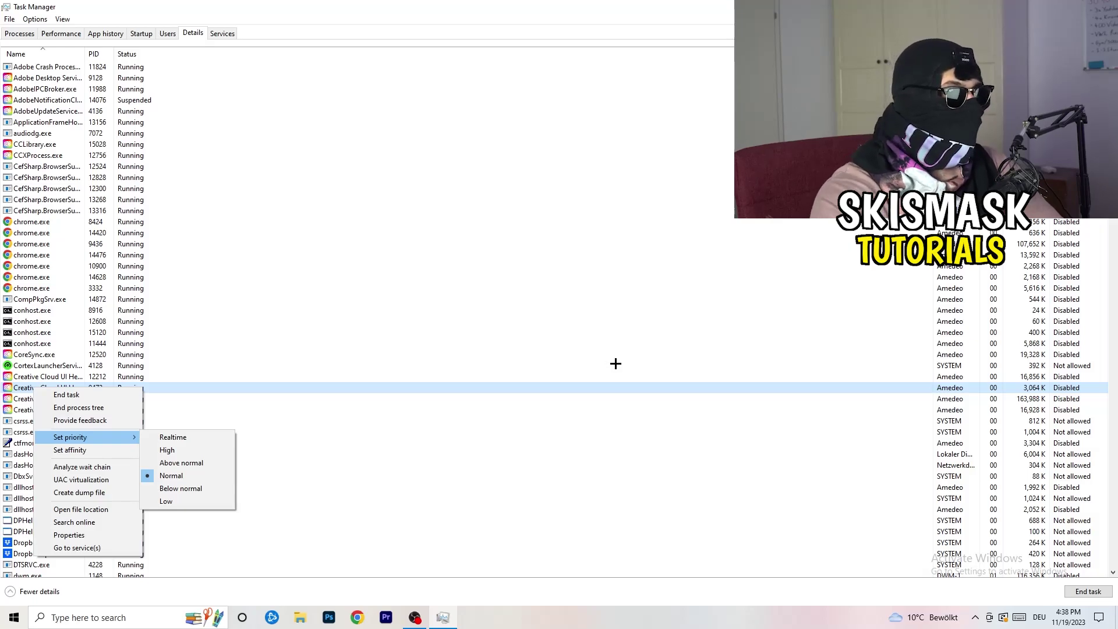
key(Escape)
key(alt+F4)
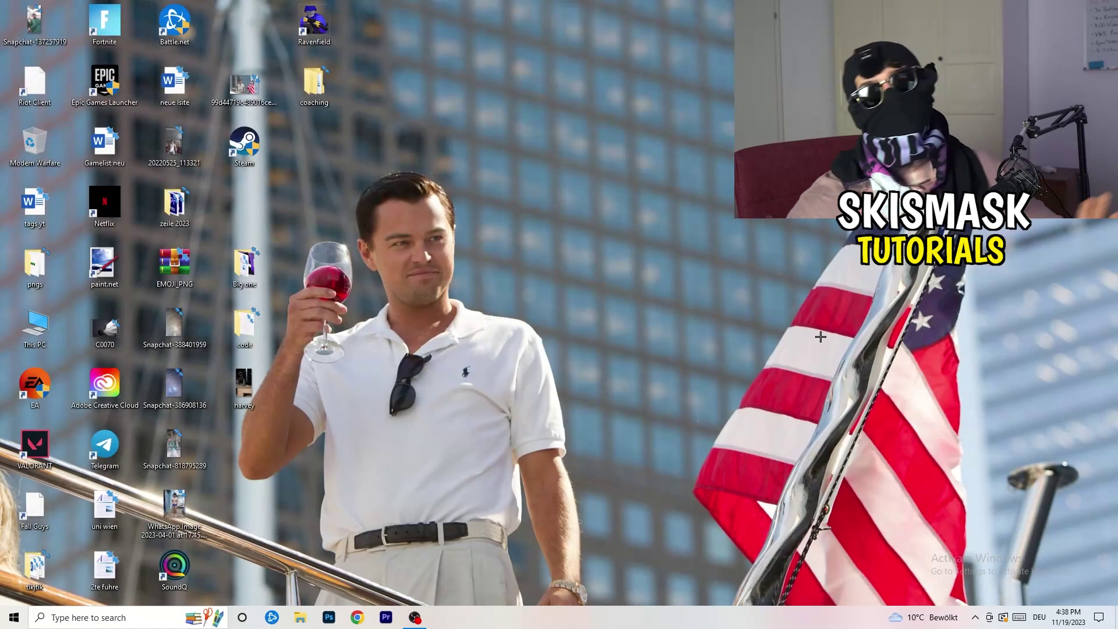